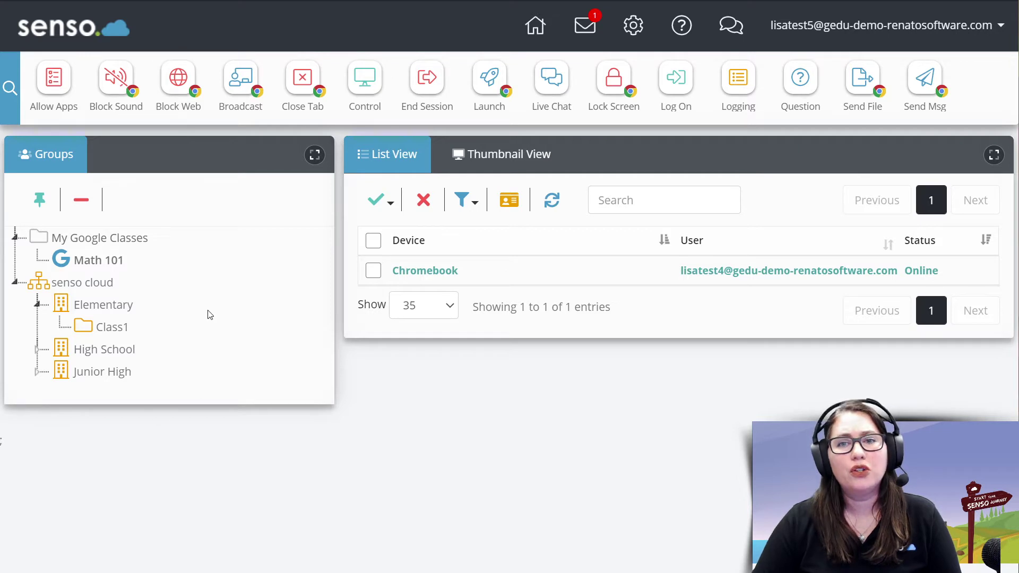
- List the senso cloud group's devices, check Math 101, then return to senso cloud's five devices
{"action": "left_click", "coordinate": [115, 283]}
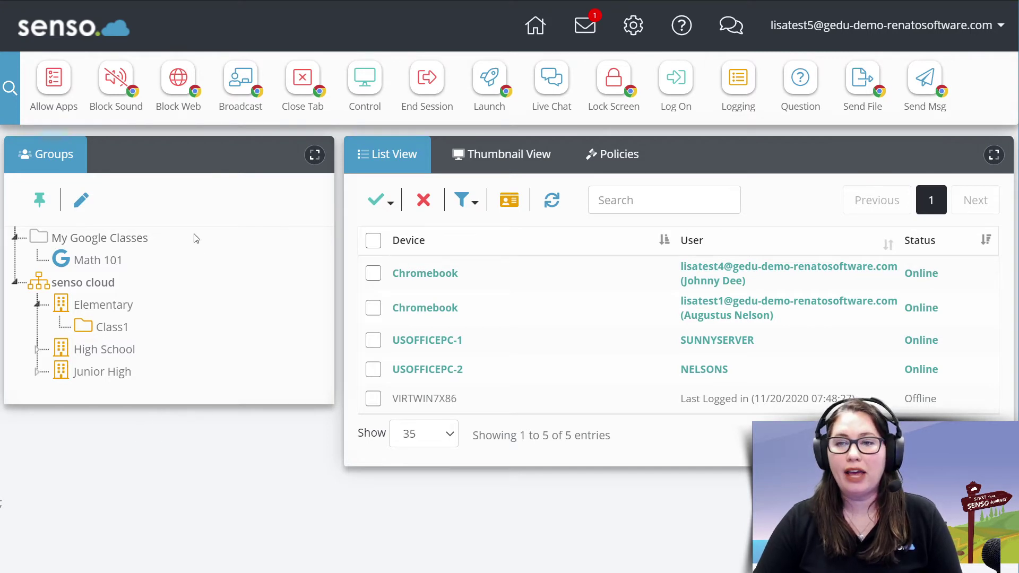
{"action": "left_click", "coordinate": [100, 270]}
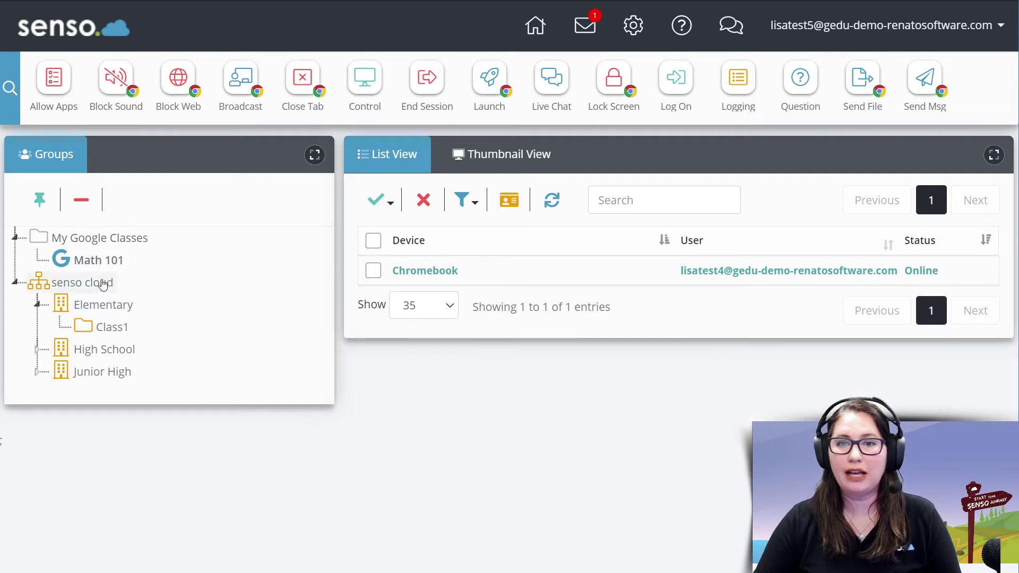
{"action": "left_click", "coordinate": [101, 282]}
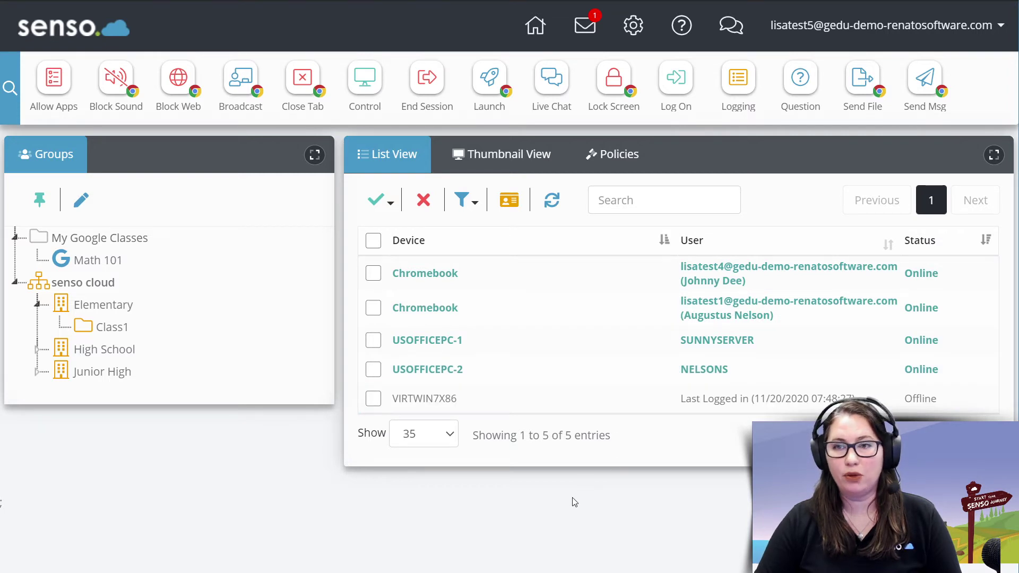
{"action": "left_click", "coordinate": [683, 281]}
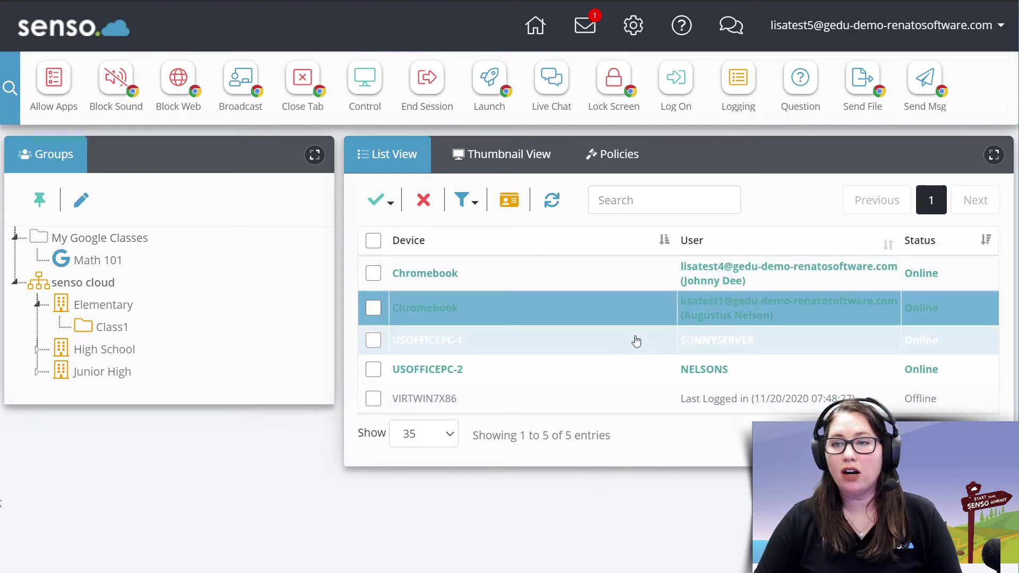
{"action": "left_click", "coordinate": [438, 352]}
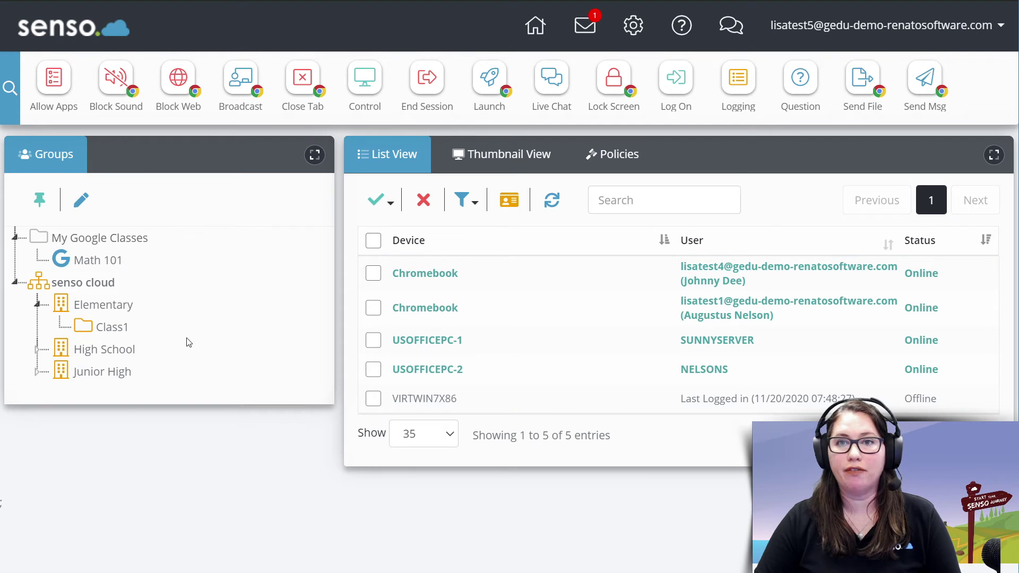
- Use Select Members to check All (5), then narrow the selection to Online (4)
{"action": "left_click", "coordinate": [389, 205]}
{"action": "left_click", "coordinate": [392, 236]}
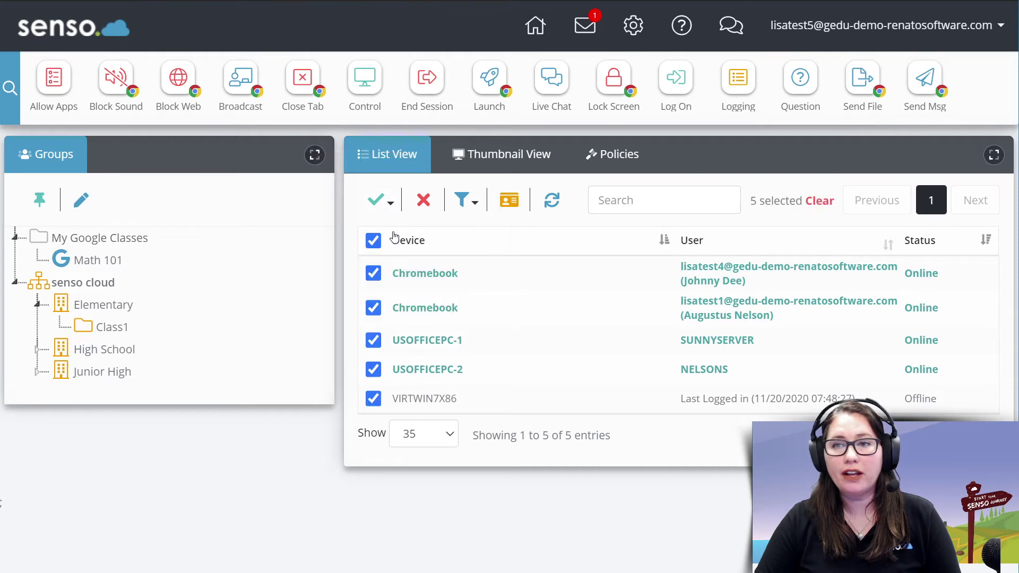
{"action": "left_click", "coordinate": [386, 206]}
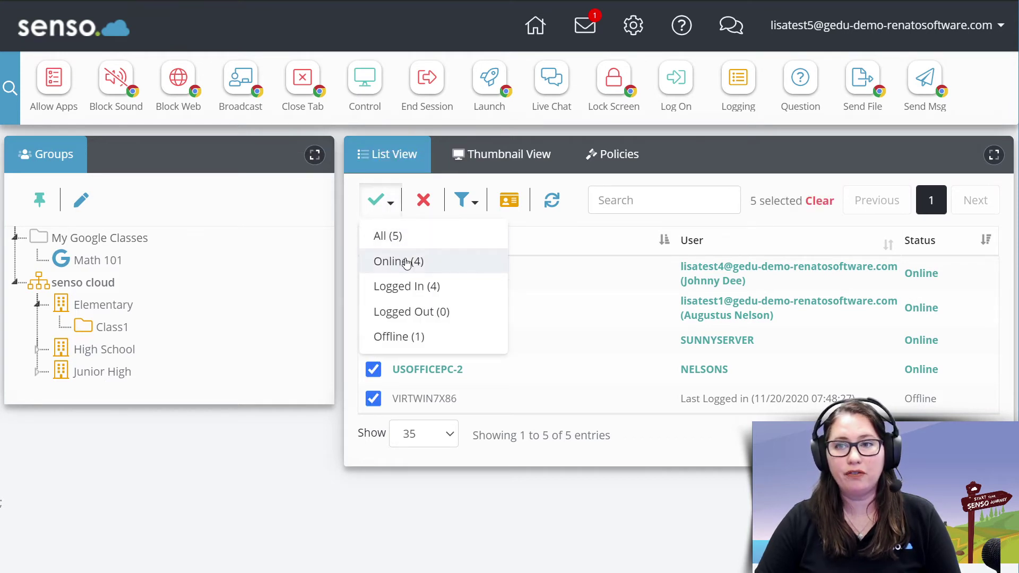
{"action": "left_click", "coordinate": [406, 262]}
{"action": "left_click", "coordinate": [383, 211]}
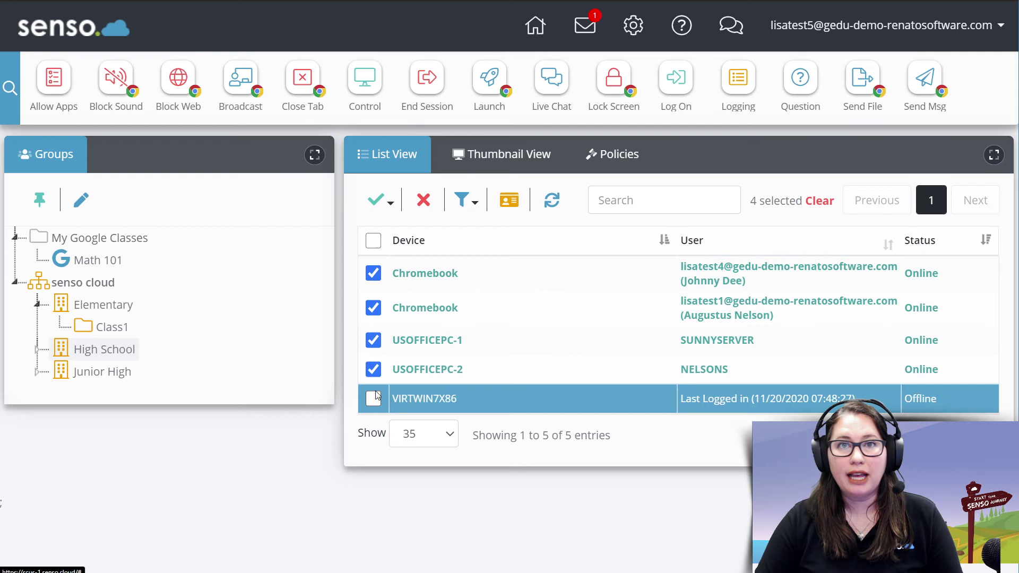
- Uncheck all devices, check the first Chromebook, then clear every checked device
{"action": "left_click", "coordinate": [374, 242]}
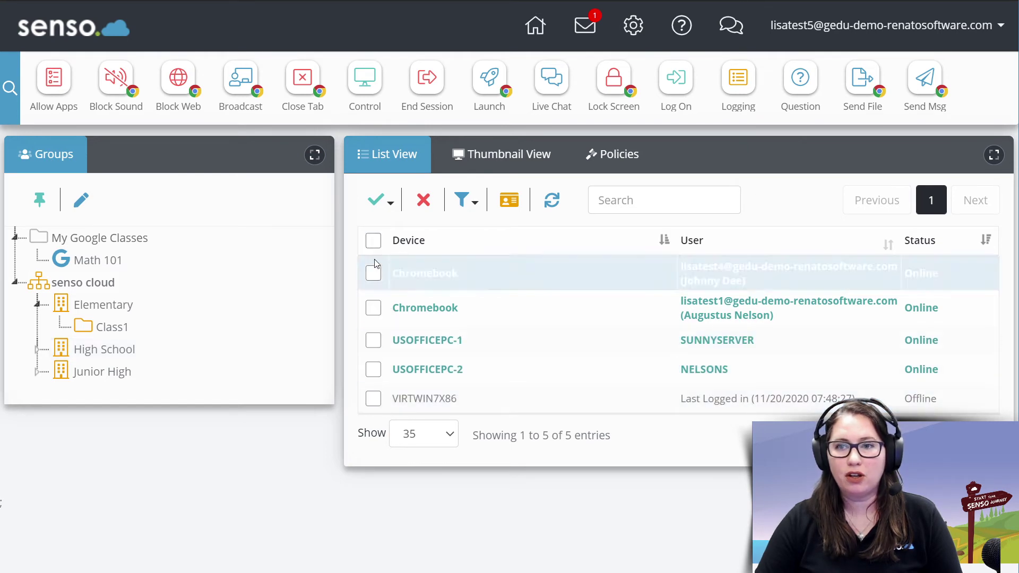
{"action": "left_click", "coordinate": [374, 274]}
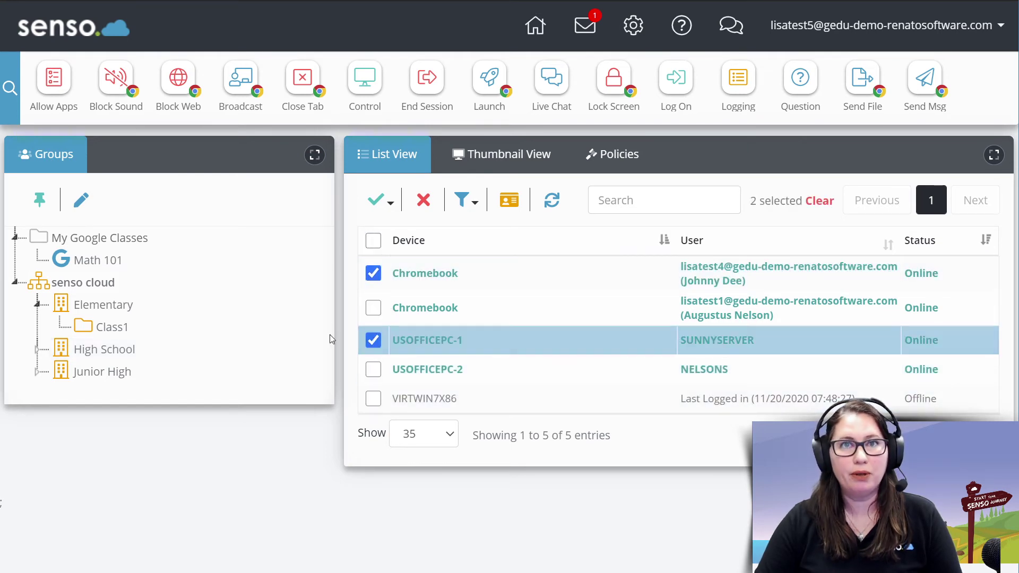
{"action": "left_click", "coordinate": [423, 201]}
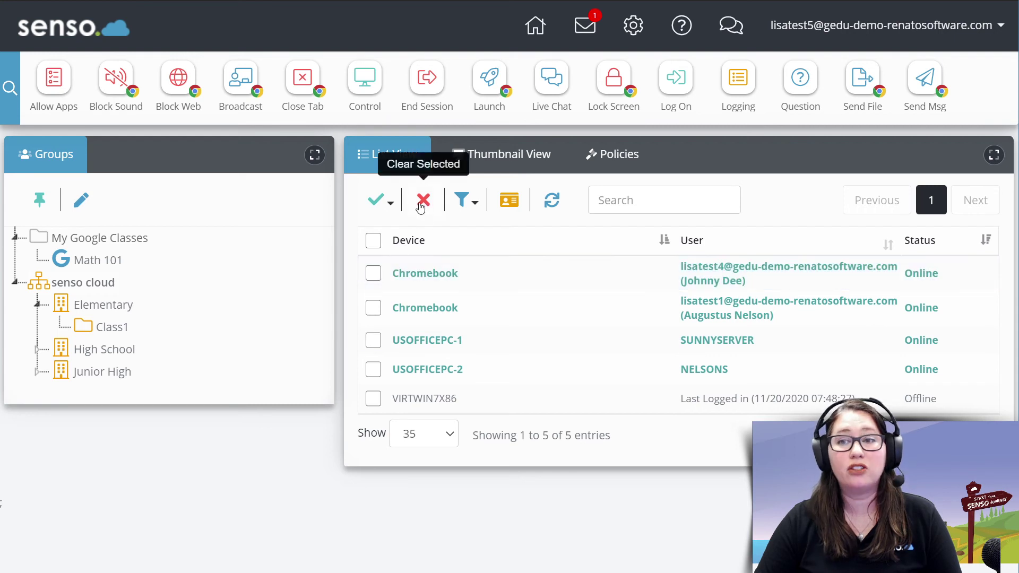
- Filter the list by Online status, then set the status filter back to All
{"action": "left_click", "coordinate": [474, 211]}
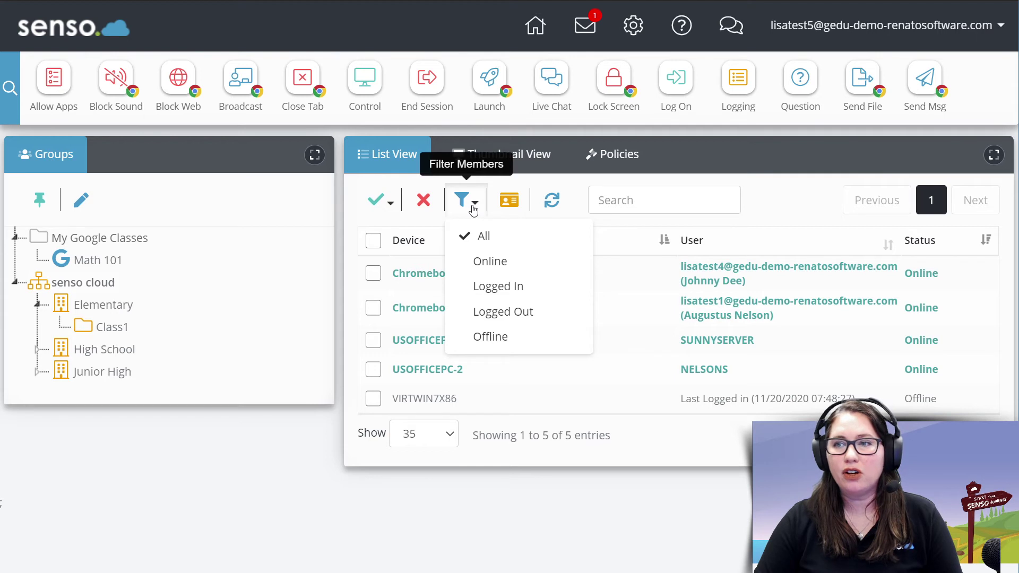
{"action": "left_click", "coordinate": [483, 262]}
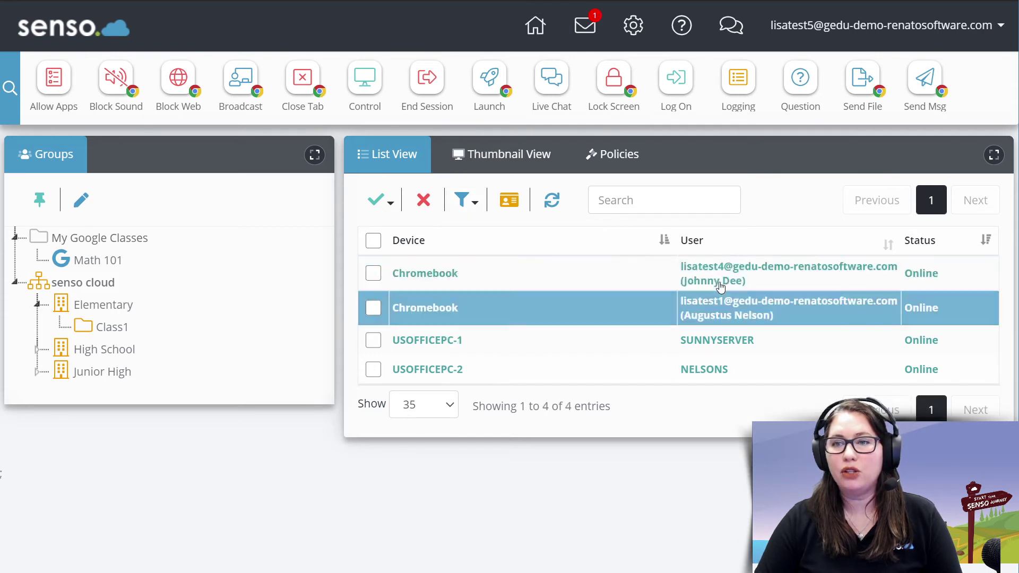
{"action": "left_click", "coordinate": [467, 201]}
{"action": "left_click", "coordinate": [485, 282]}
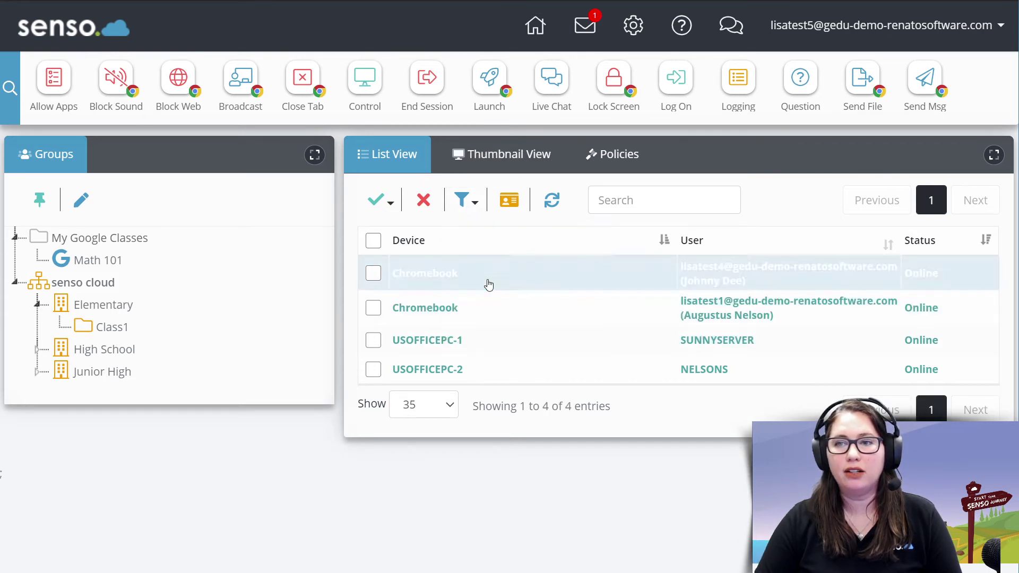
{"action": "left_click", "coordinate": [471, 205]}
{"action": "left_click", "coordinate": [477, 234]}
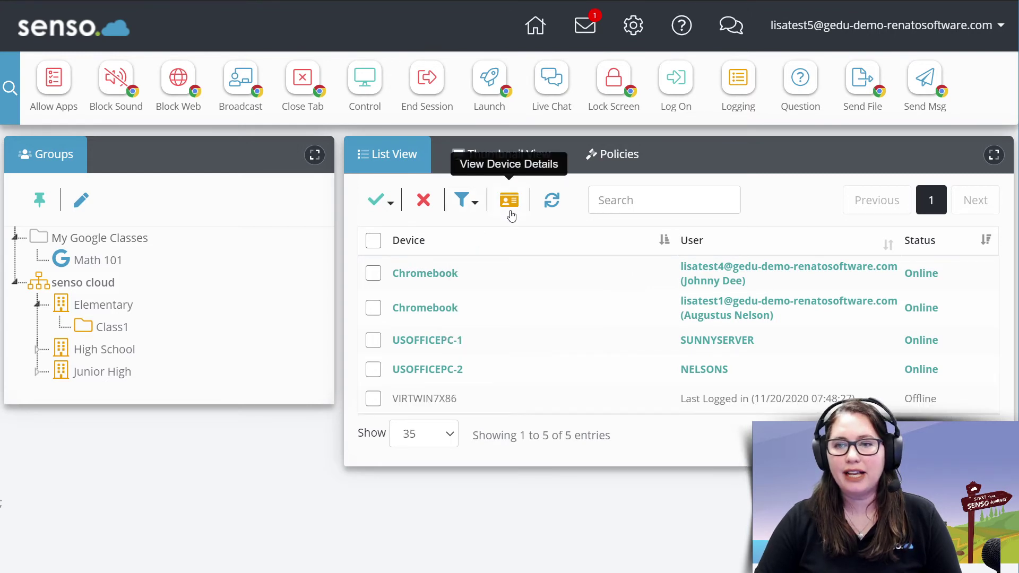
{"action": "left_click", "coordinate": [415, 340]}
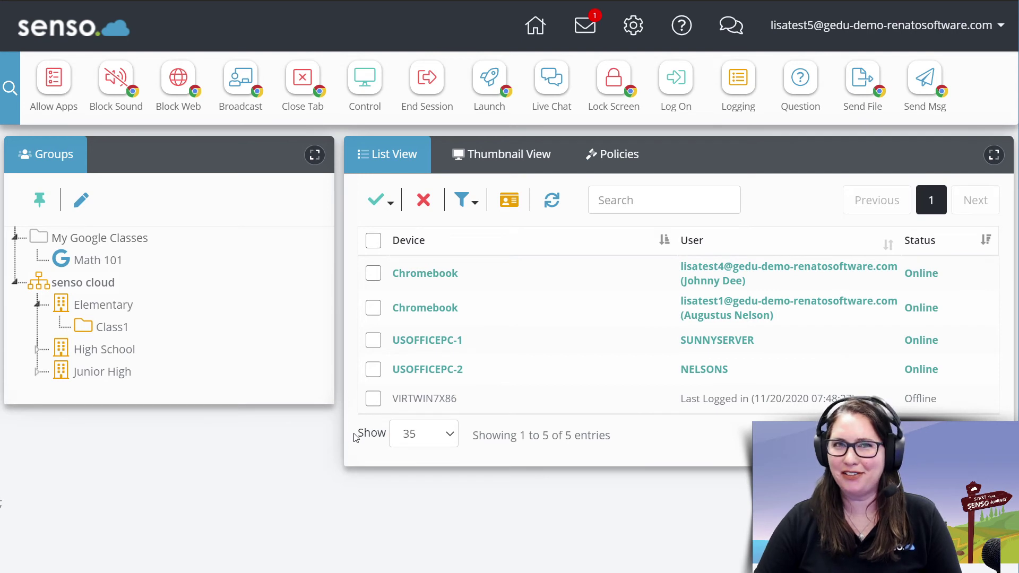
{"action": "left_click", "coordinate": [373, 340]}
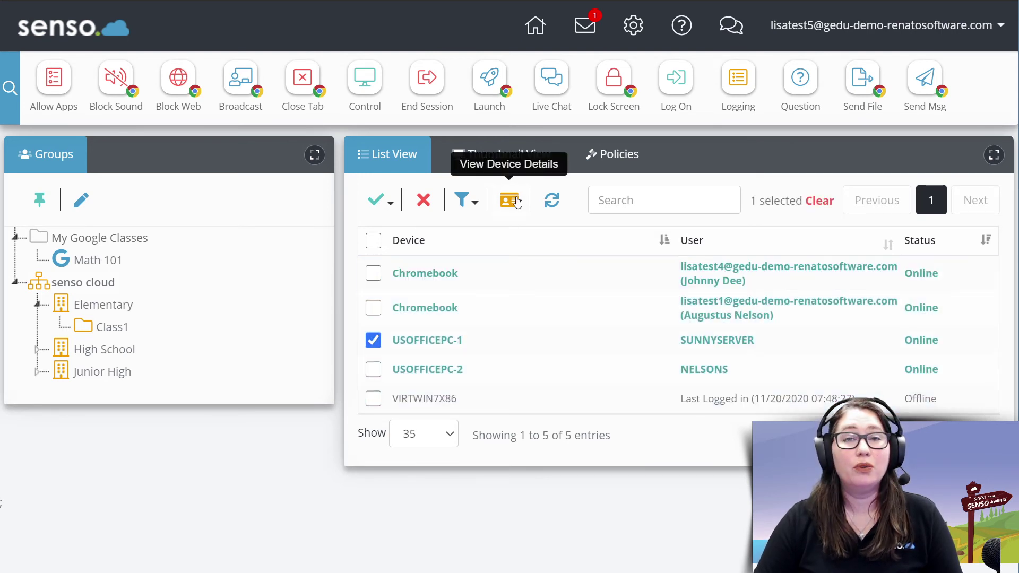
{"action": "left_click", "coordinate": [374, 341]}
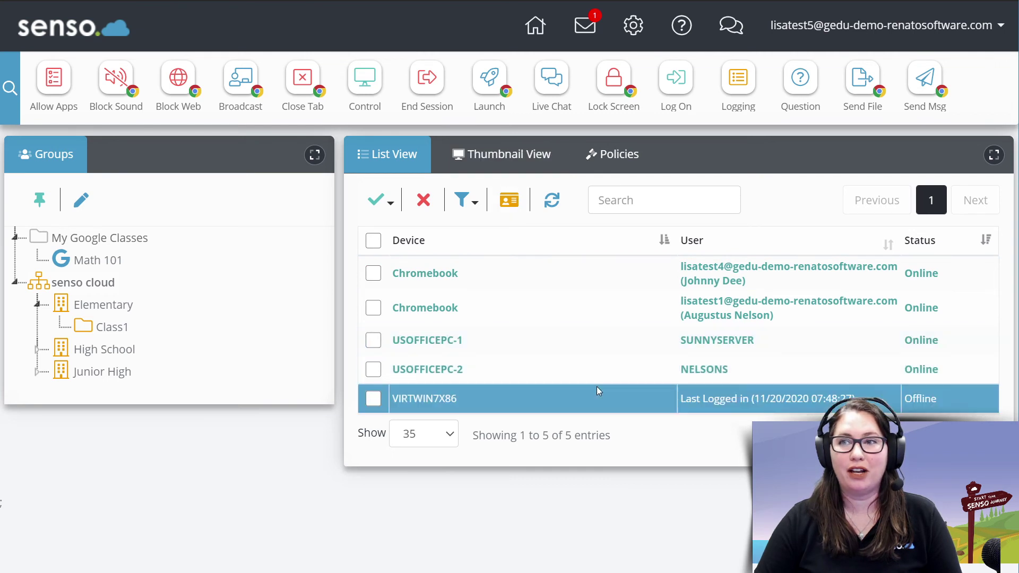
{"action": "left_click", "coordinate": [552, 199]}
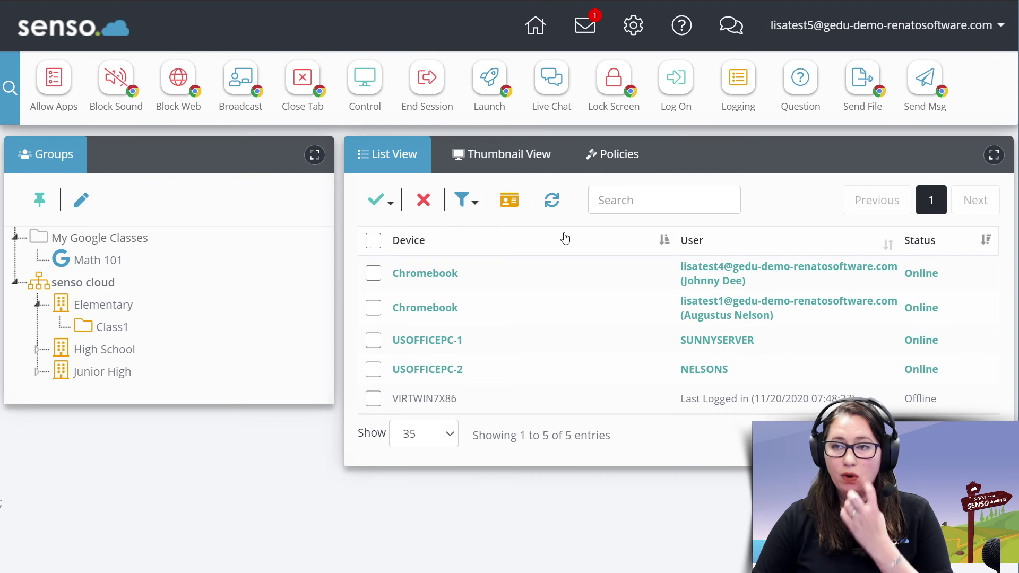
{"action": "left_click", "coordinate": [631, 203]}
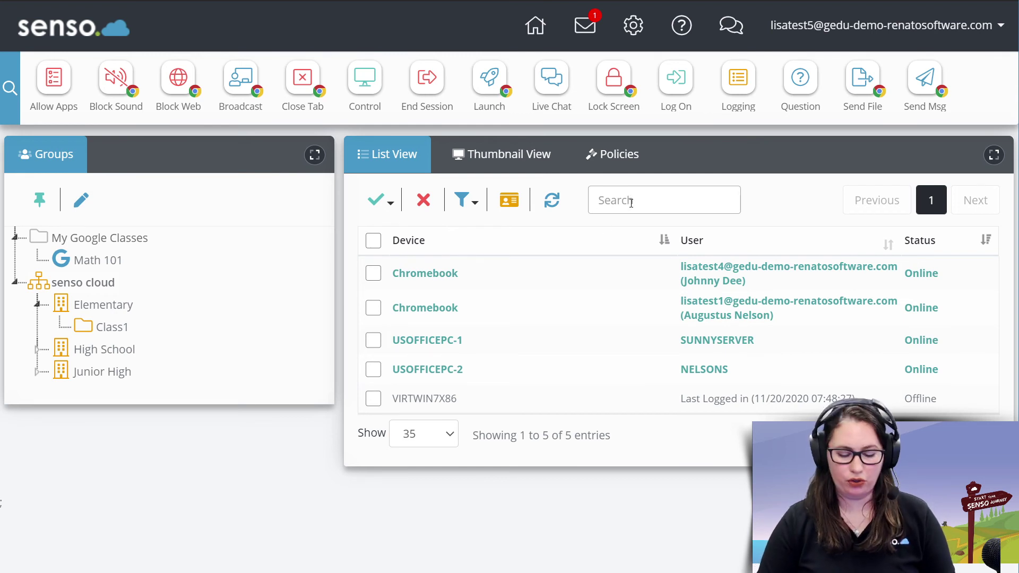
{"action": "type", "text": "nel"}
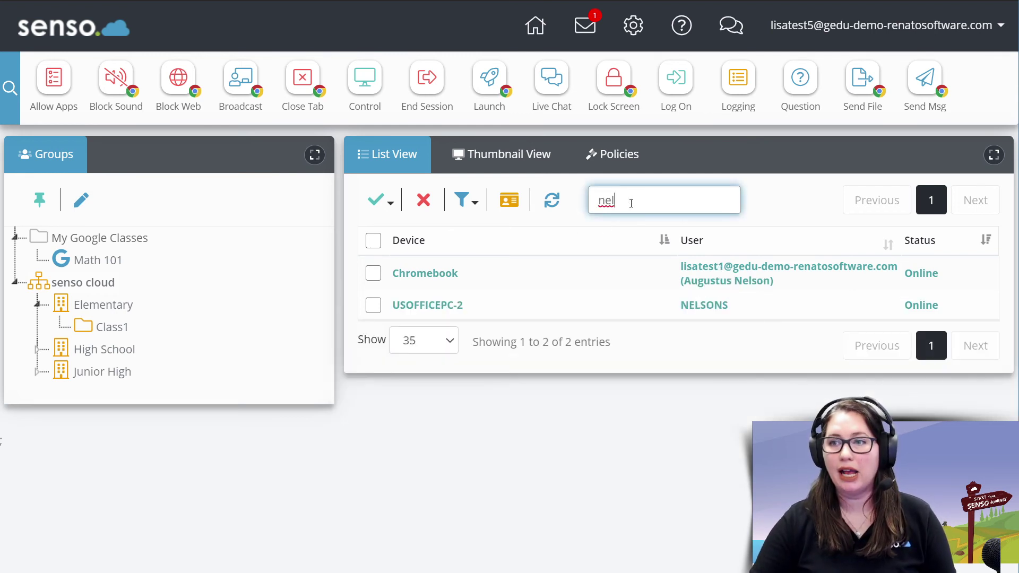
{"action": "type", "text": "s"}
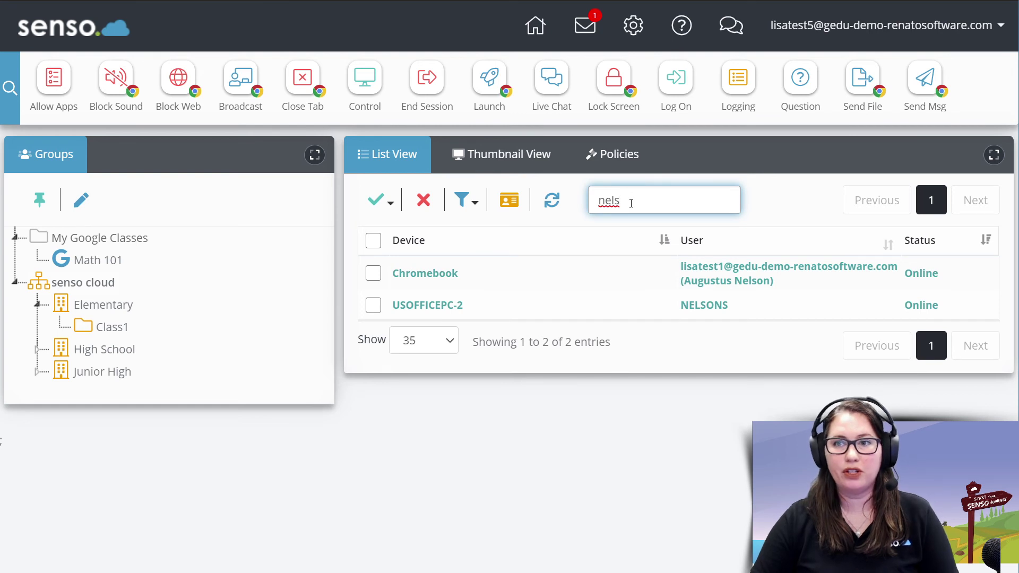
{"action": "left_click_drag", "start_coordinate": [638, 203], "coordinate": [599, 202]}
{"action": "key", "text": "BackSpace"}
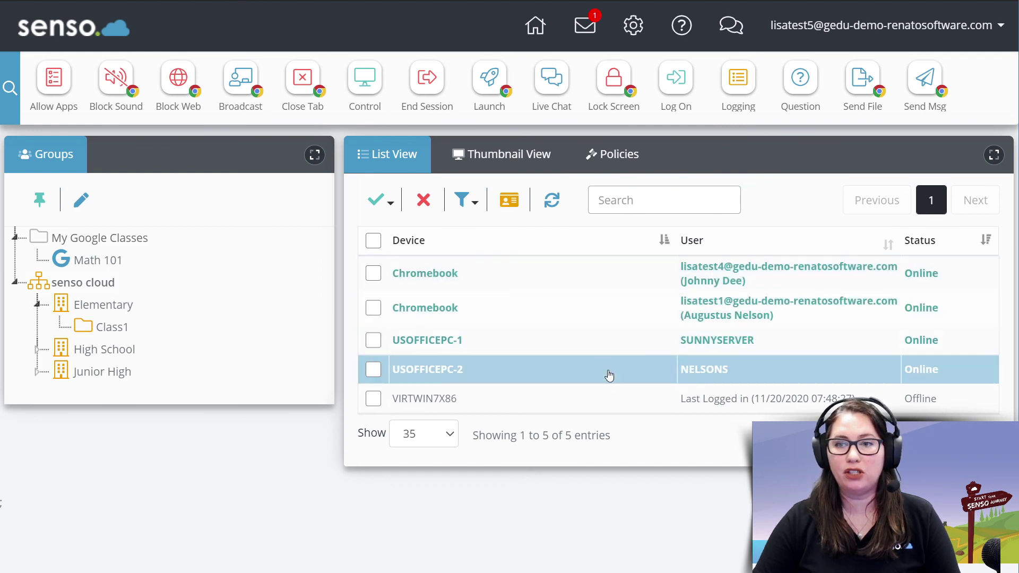
{"action": "left_click", "coordinate": [447, 434]}
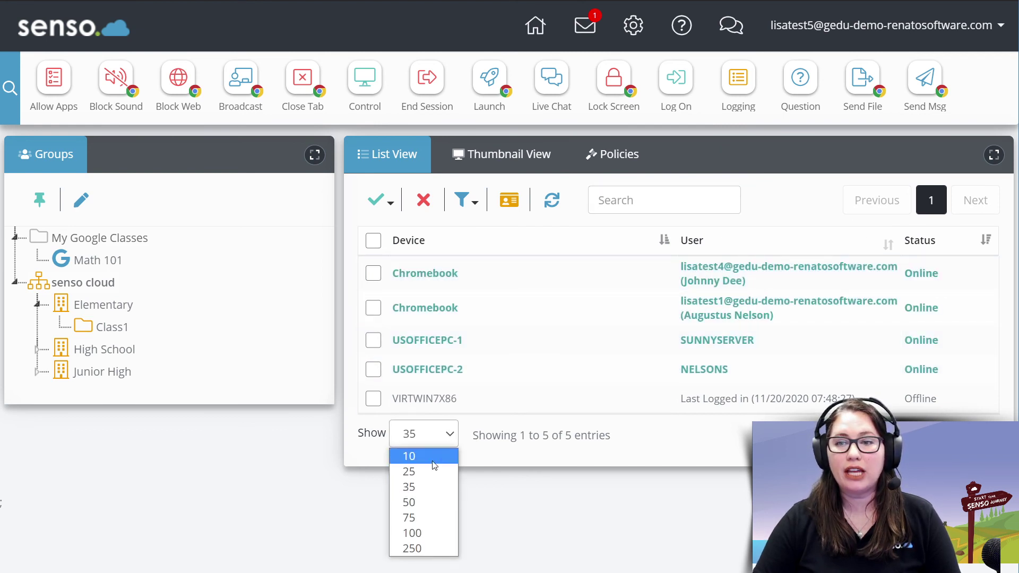
{"action": "left_click", "coordinate": [614, 495]}
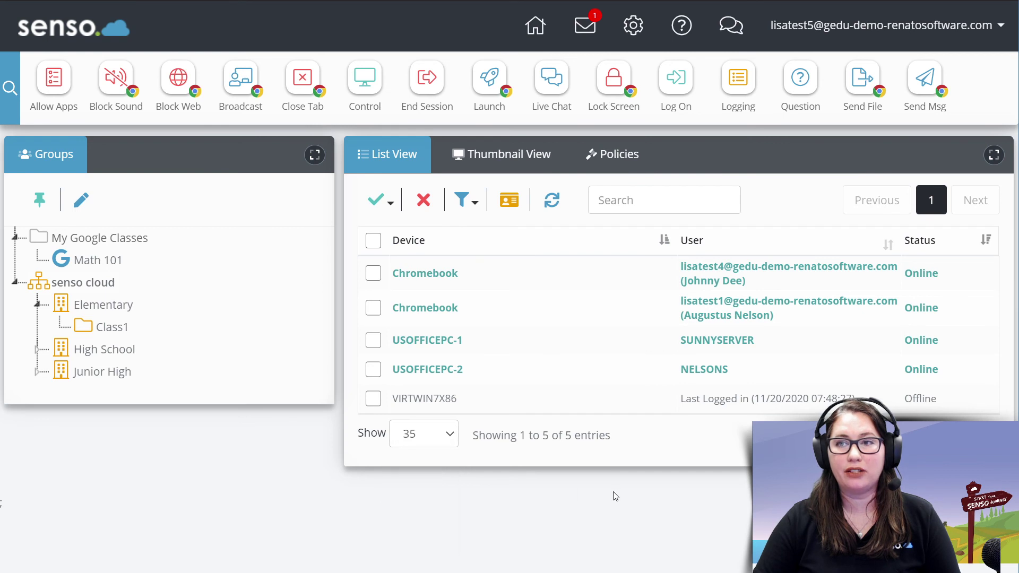